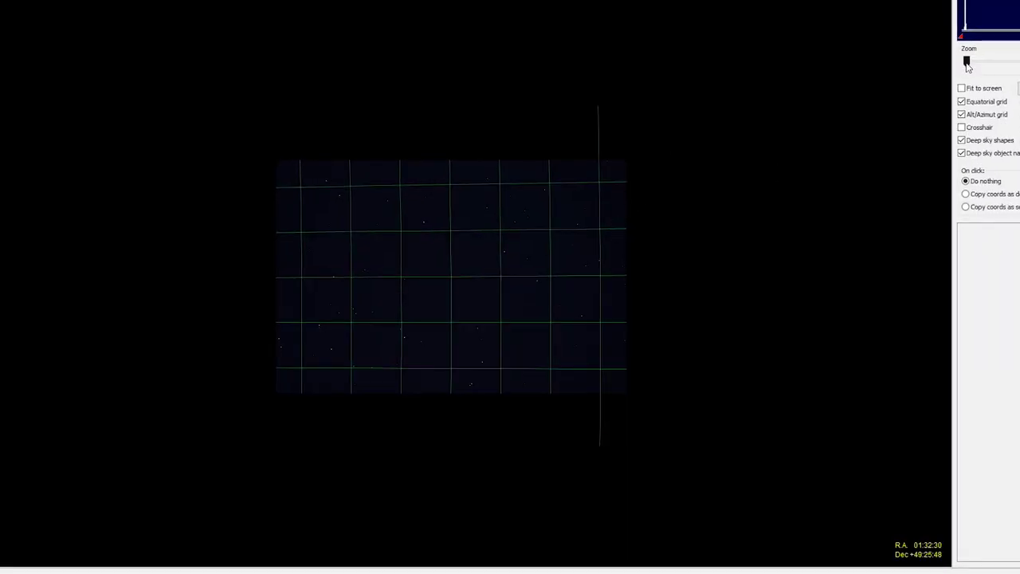
pyautogui.moveTo(967, 62); pyautogui.dragTo(971, 63)
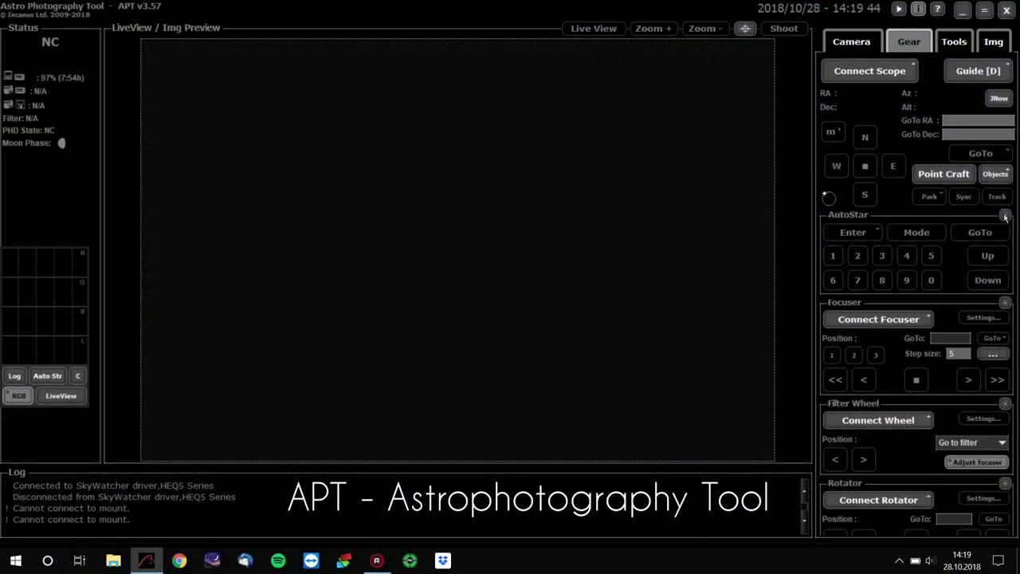
# Step: Collapse the AutoStar, Focuser, Filter Wheel and Rotator sections, and open Point Craft
pyautogui.click(1006, 217)
pyautogui.click(1005, 232)
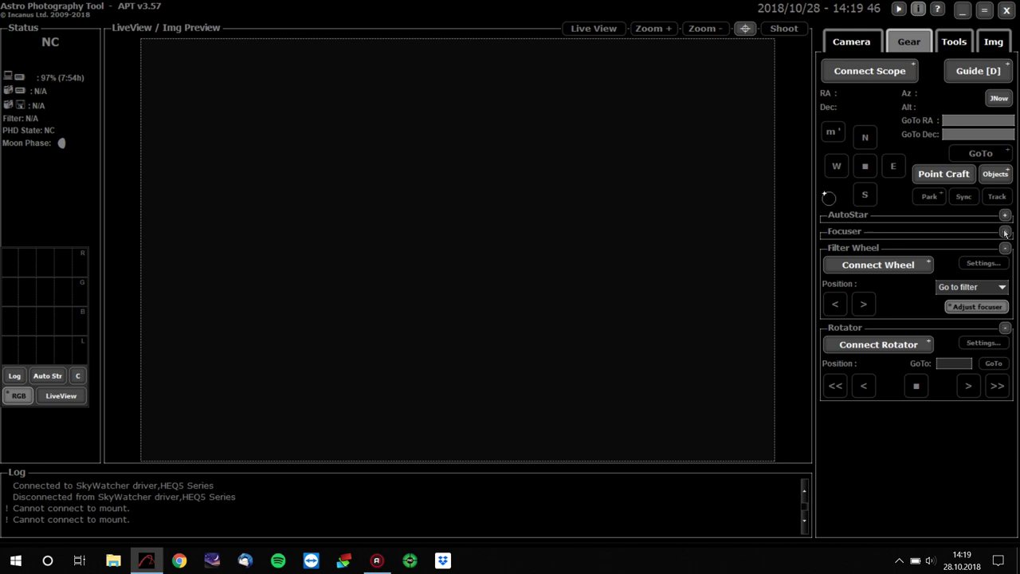
pyautogui.click(1005, 248)
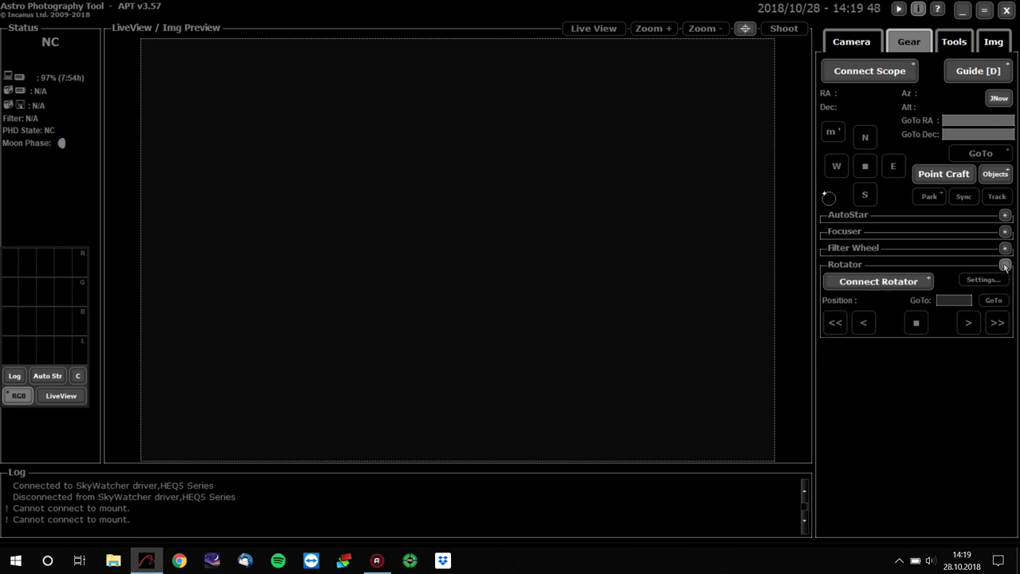
pyautogui.click(1005, 264)
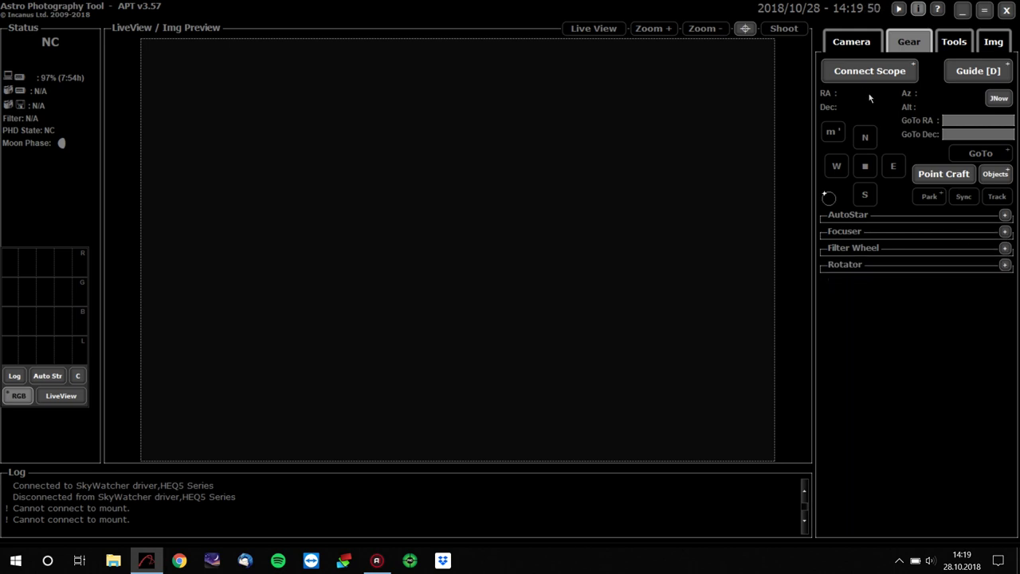
pyautogui.moveTo(944, 182)
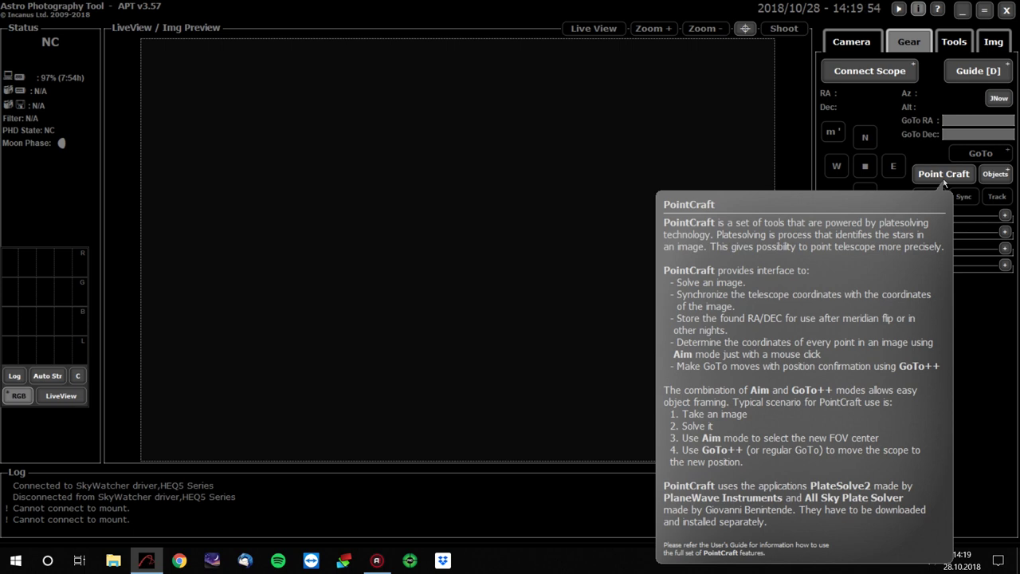
pyautogui.click(945, 174)
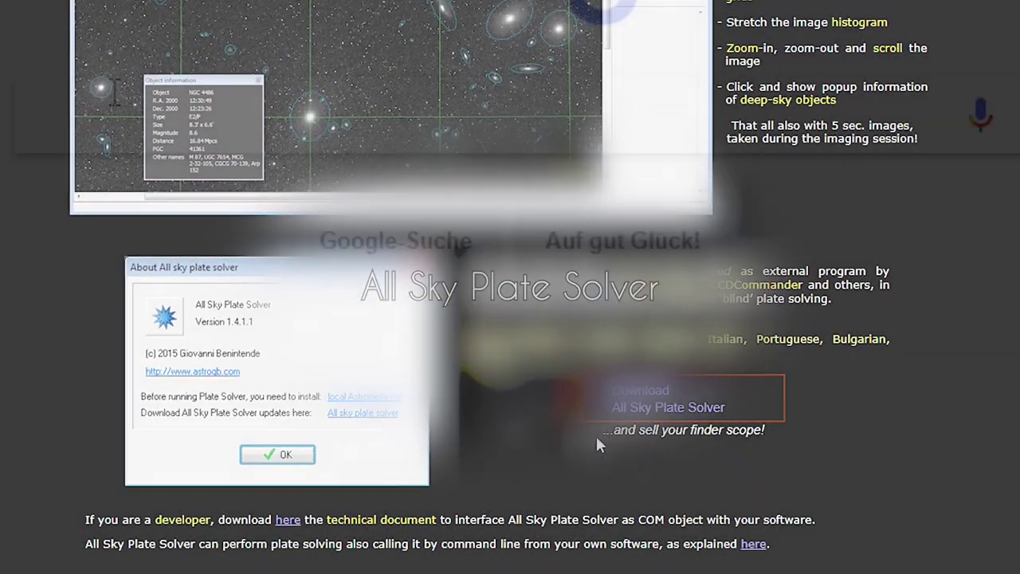
# Step: Search the web for "plate solve 2" and download the All Sky Plate Solver installer from the astrogb site
pyautogui.write('plate solv')
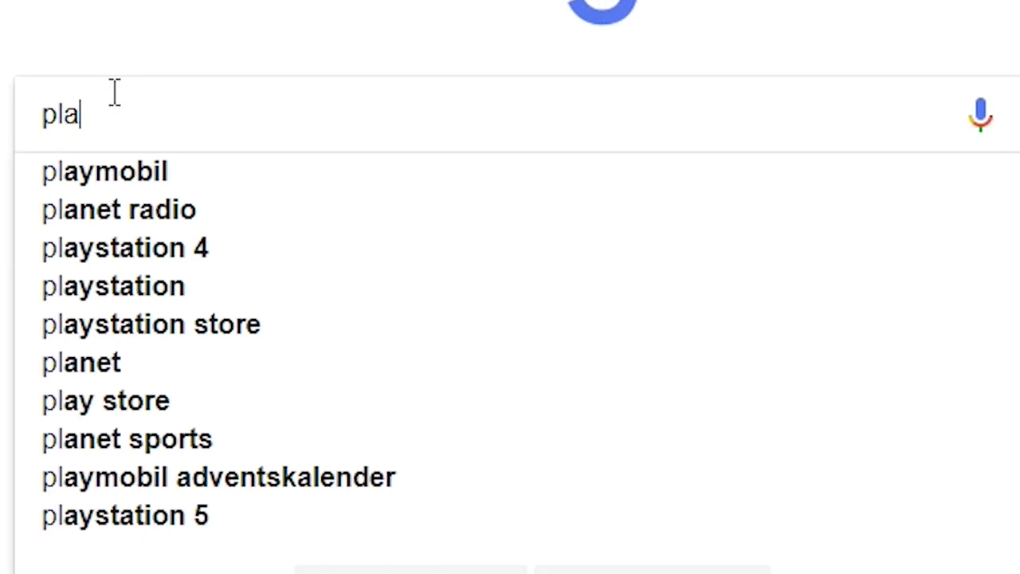
pyautogui.write('e 2')
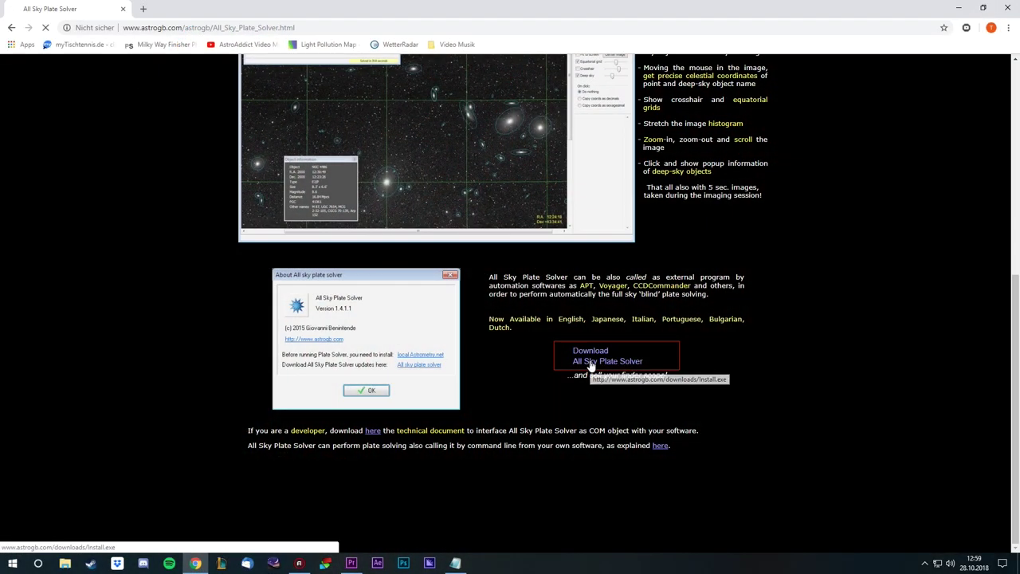
pyautogui.click(591, 366)
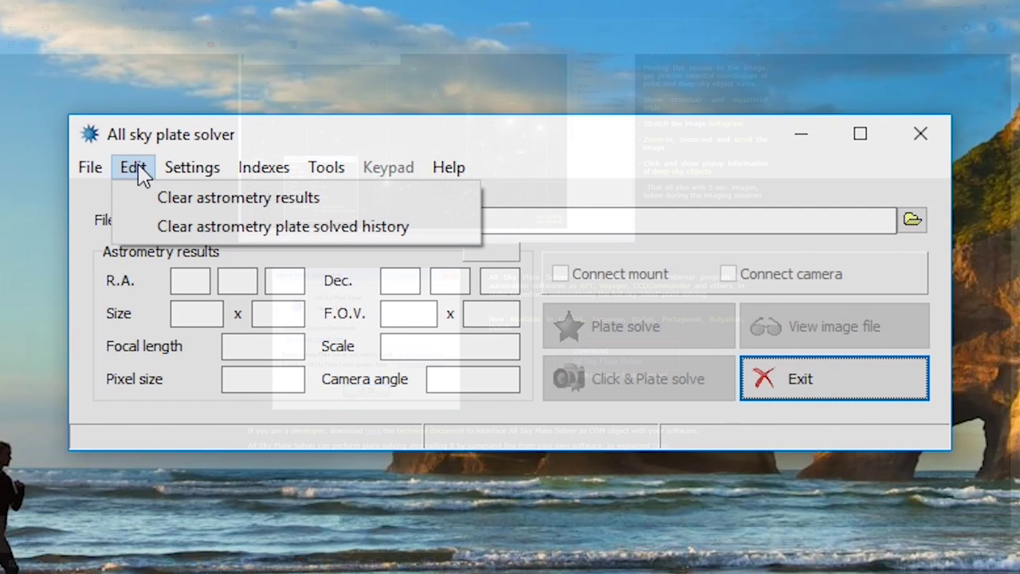
# Step: In All Sky Plate Solver's settings, set the focal length to 714 mm and the pixel size to 3,7 micron
pyautogui.moveTo(164, 178)
pyautogui.click(191, 201)
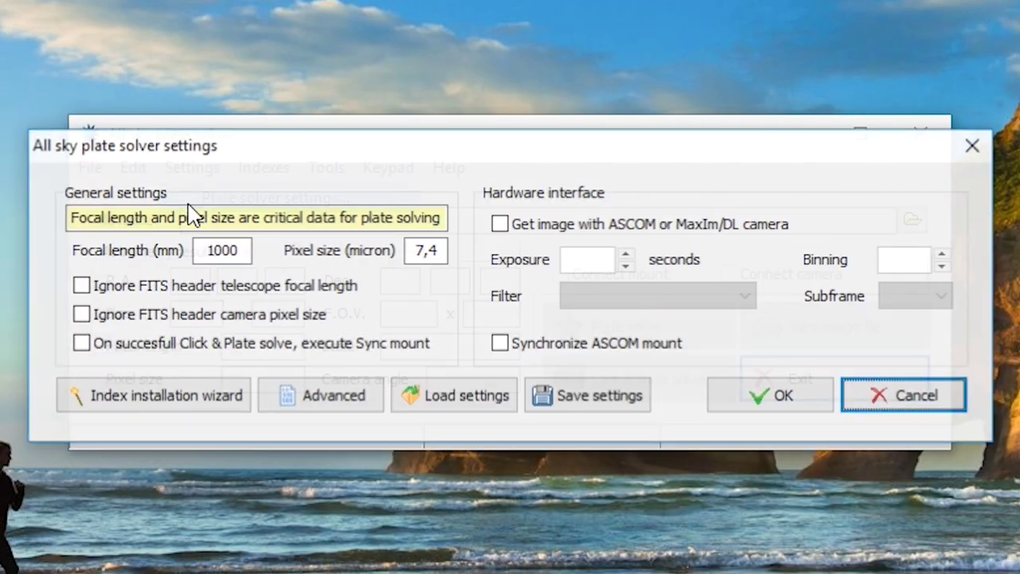
pyautogui.moveTo(239, 251); pyautogui.dragTo(94, 249)
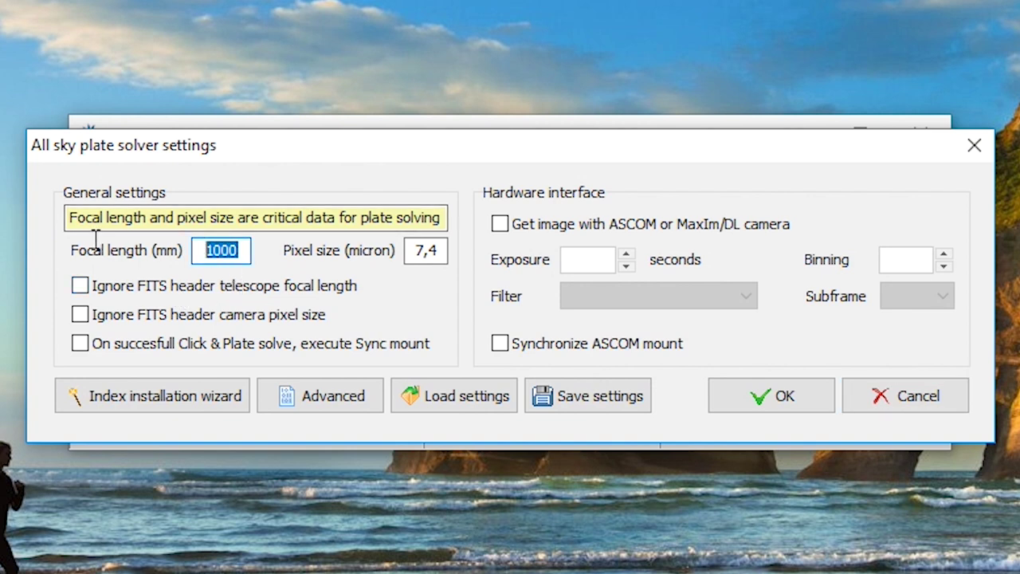
pyautogui.write('714')
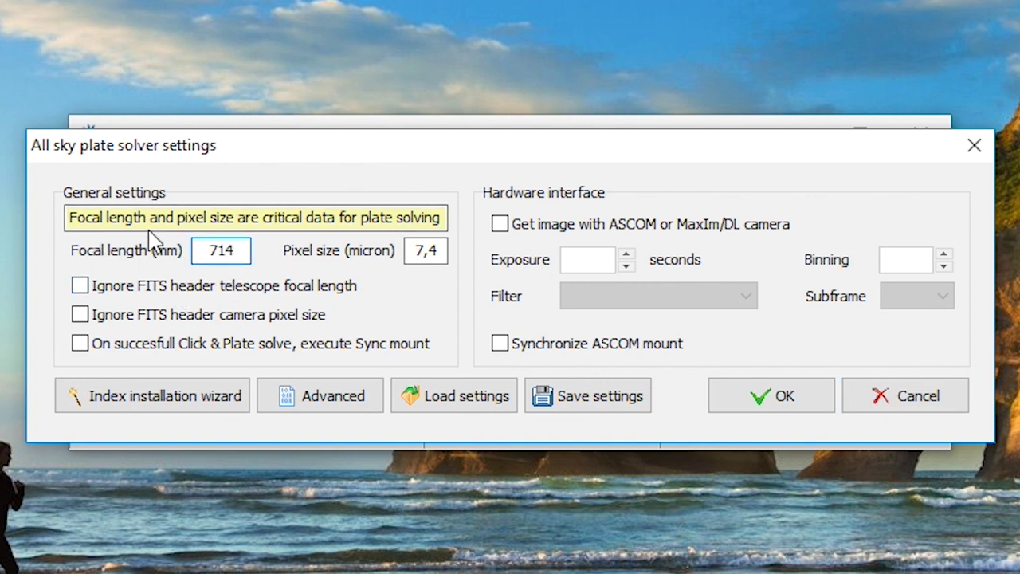
pyautogui.moveTo(445, 248); pyautogui.dragTo(353, 257)
pyautogui.press('Return')
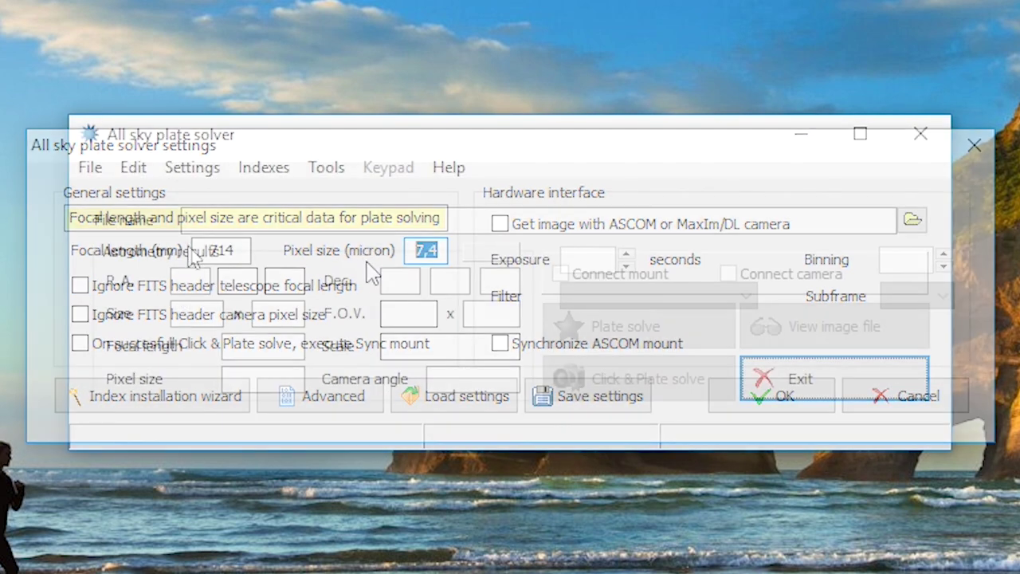
# Step: Run the index installation wizard for a chip array of 6000 x 4000 pixels and install the highlighted indexes
pyautogui.click(264, 167)
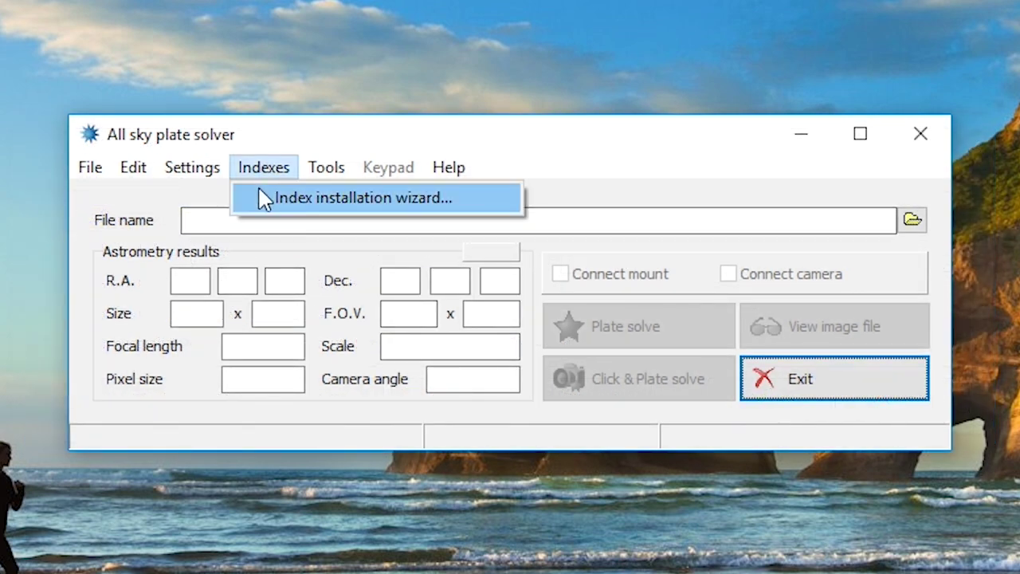
pyautogui.click(263, 197)
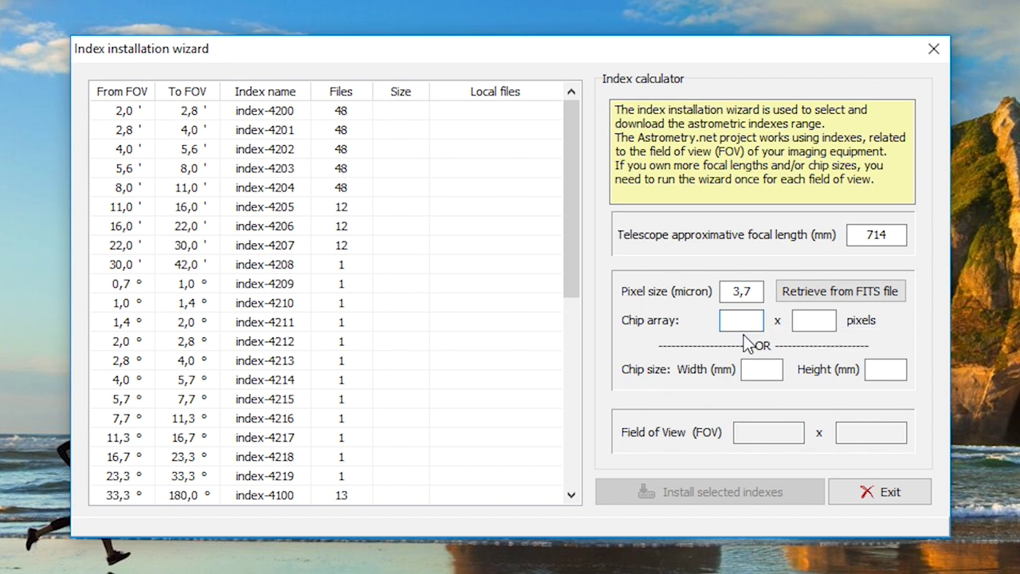
pyautogui.write('6000')
pyautogui.click(813, 319)
pyautogui.write('4000')
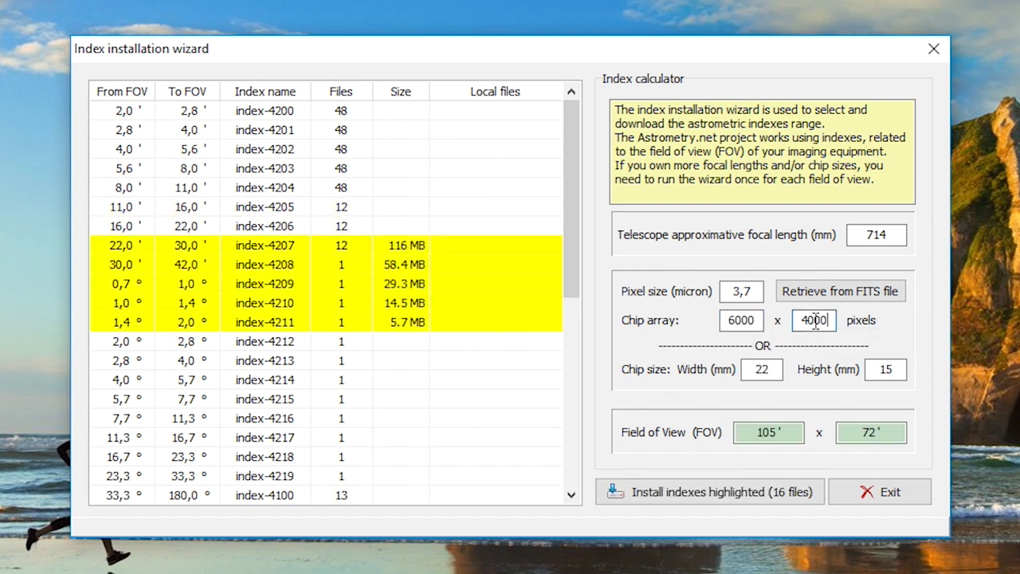
pyautogui.click(656, 495)
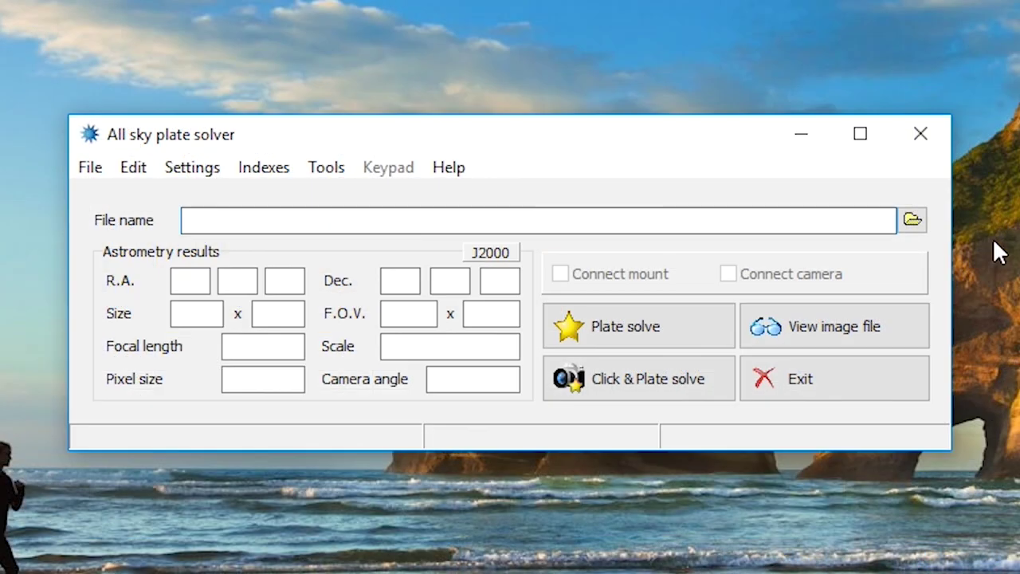
# Step: Load L_0049_ISO800_210s__28C.JPG from the JPEG folder of Kokon Nebel Test and plate solve it
pyautogui.click(912, 221)
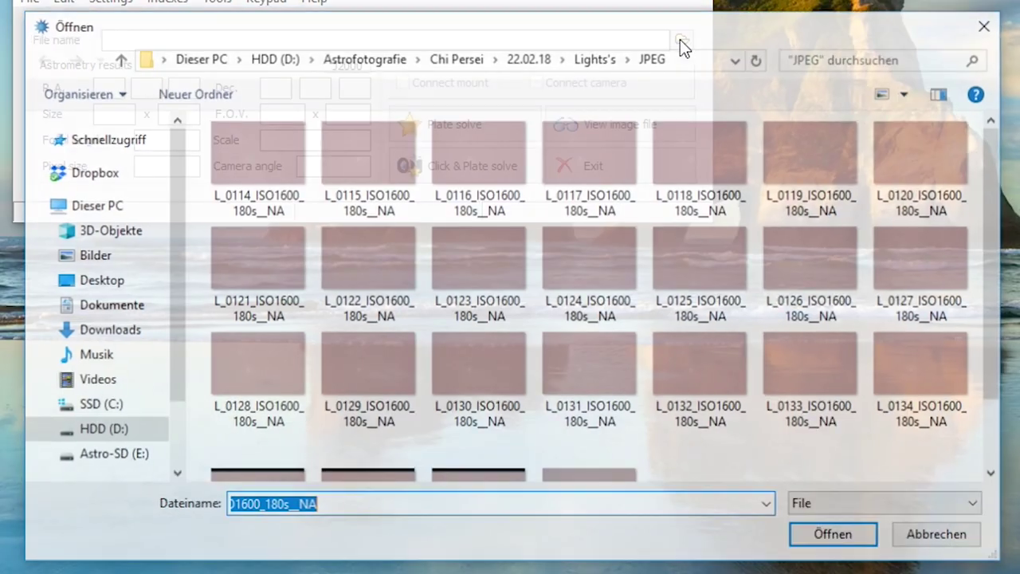
pyautogui.click(379, 60)
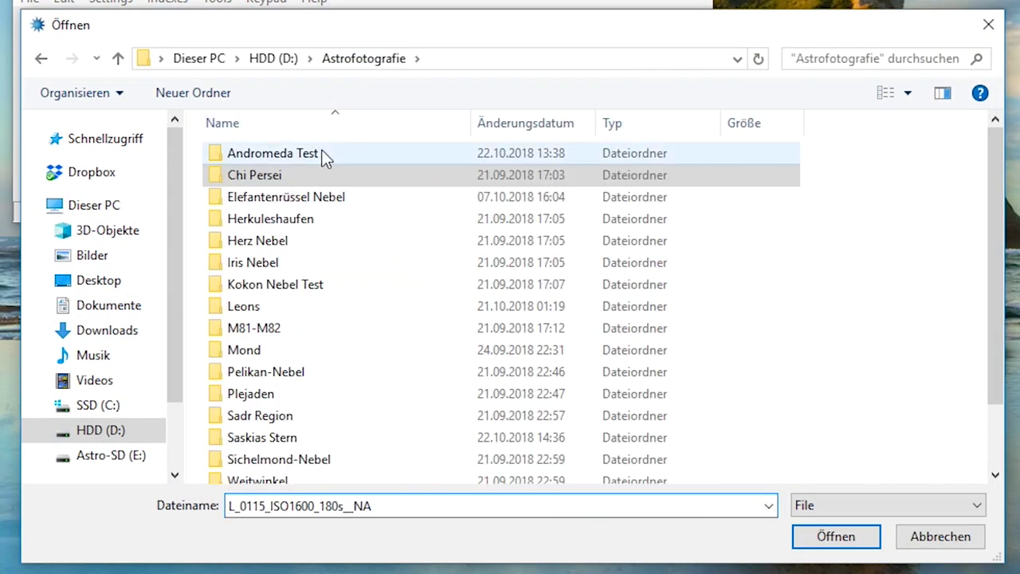
pyautogui.doubleClick(293, 284)
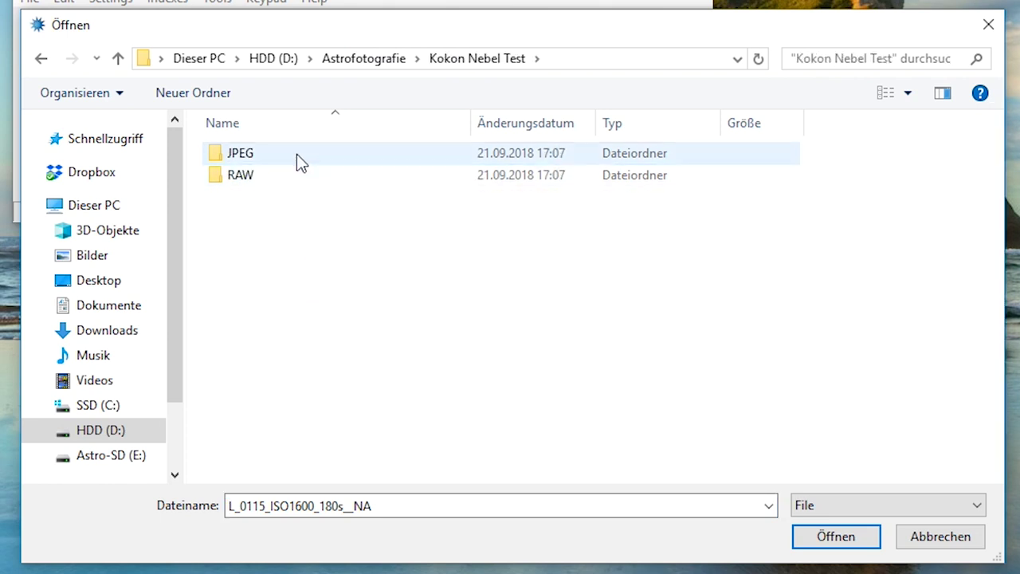
pyautogui.doubleClick(296, 156)
pyautogui.click(278, 202)
pyautogui.click(827, 536)
pyautogui.click(638, 326)
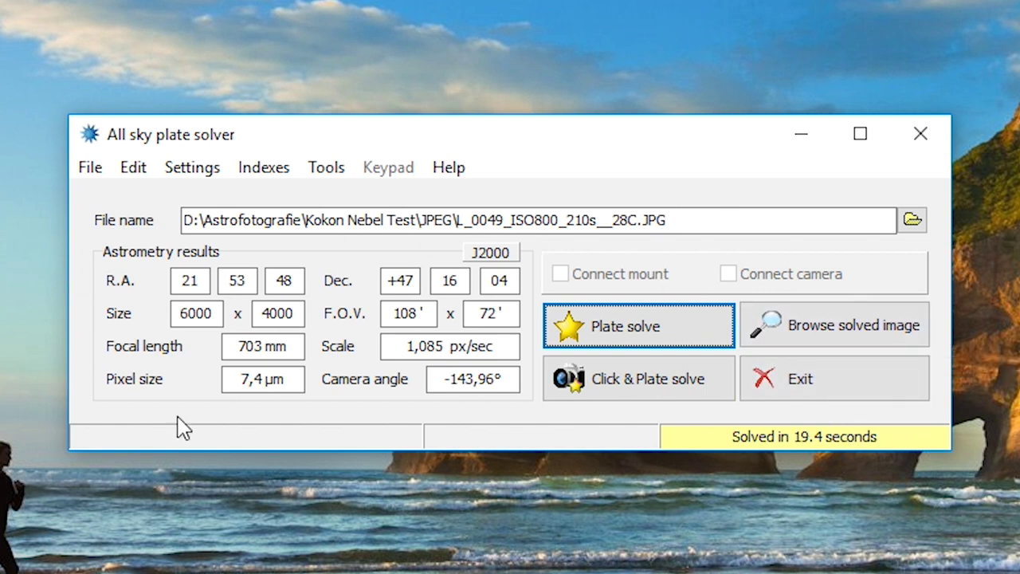
# Step: Open the solved image for browsing and display it at 10% zoom
pyautogui.click(836, 323)
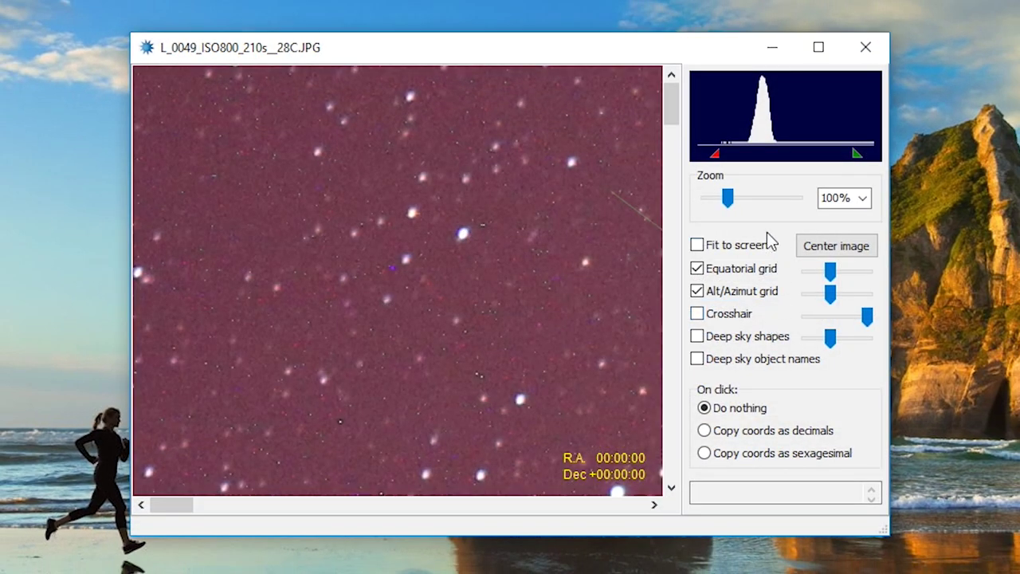
pyautogui.moveTo(727, 199); pyautogui.dragTo(704, 204)
pyautogui.moveTo(451, 289)
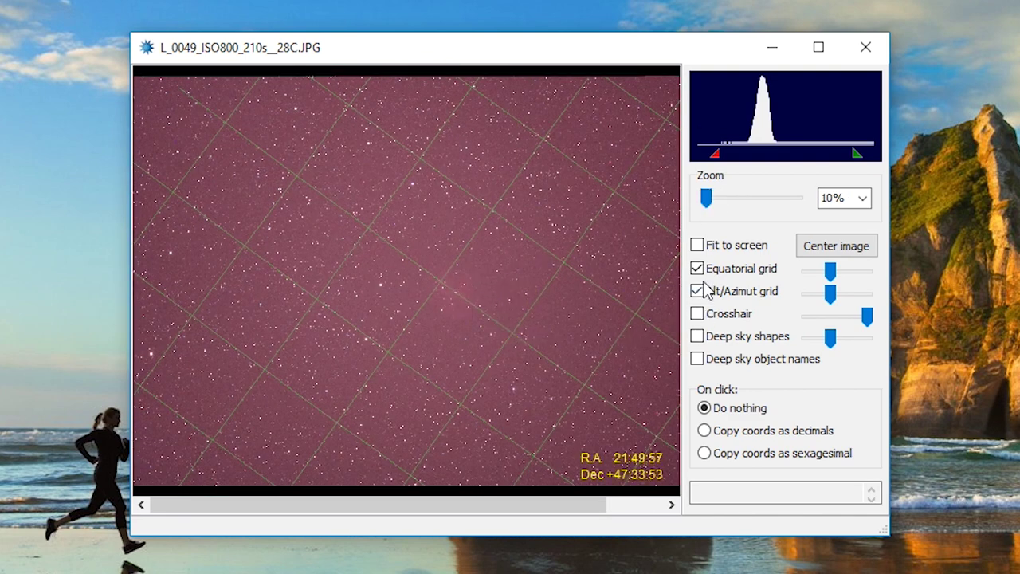
# Step: Turn on deep sky shapes and deep sky object names for the solved image, and adjust both histogram limits
pyautogui.click(698, 338)
pyautogui.click(697, 359)
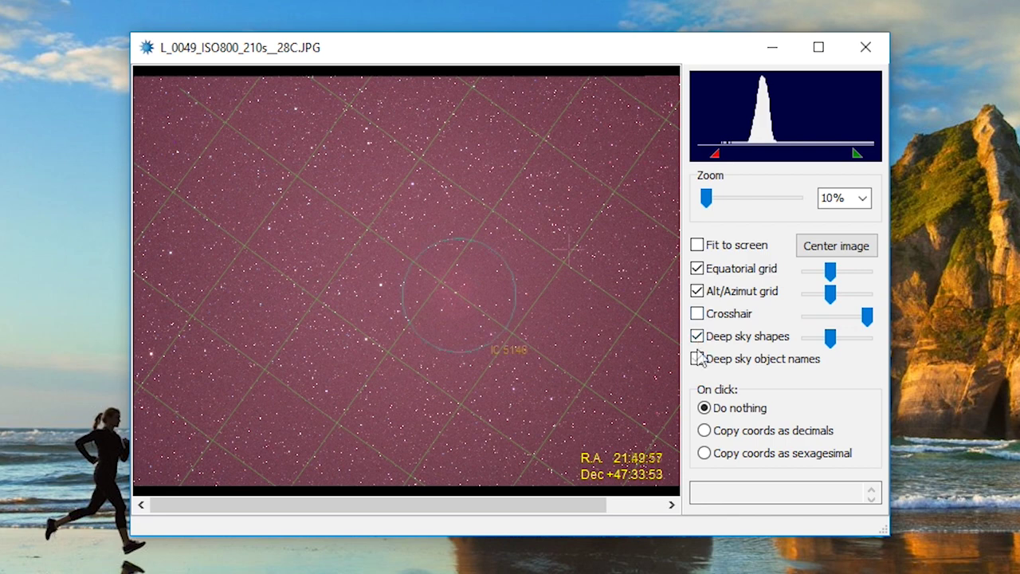
pyautogui.moveTo(847, 153)
pyautogui.mouseDown()
pyautogui.moveTo(782, 156)
pyautogui.moveTo(840, 156)
pyautogui.mouseUp()
pyautogui.moveTo(717, 154)
pyautogui.mouseDown()
pyautogui.moveTo(797, 160)
pyautogui.moveTo(692, 158)
pyautogui.mouseUp()
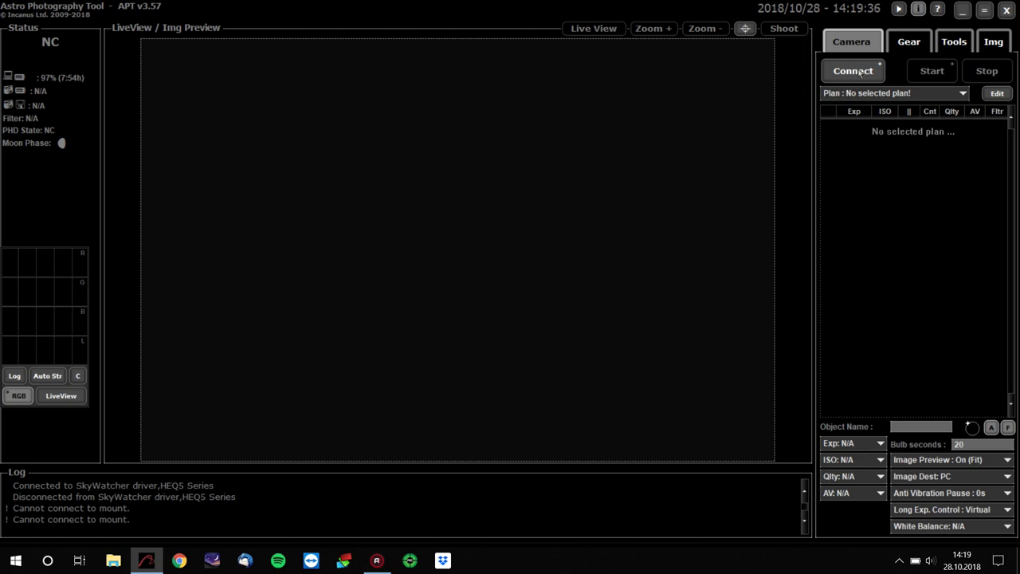
# Step: Switch to Astro Photography Tool's gear controls and collapse the AutoStar, Focuser, Filter Wheel and Rotator sections
pyautogui.click(906, 43)
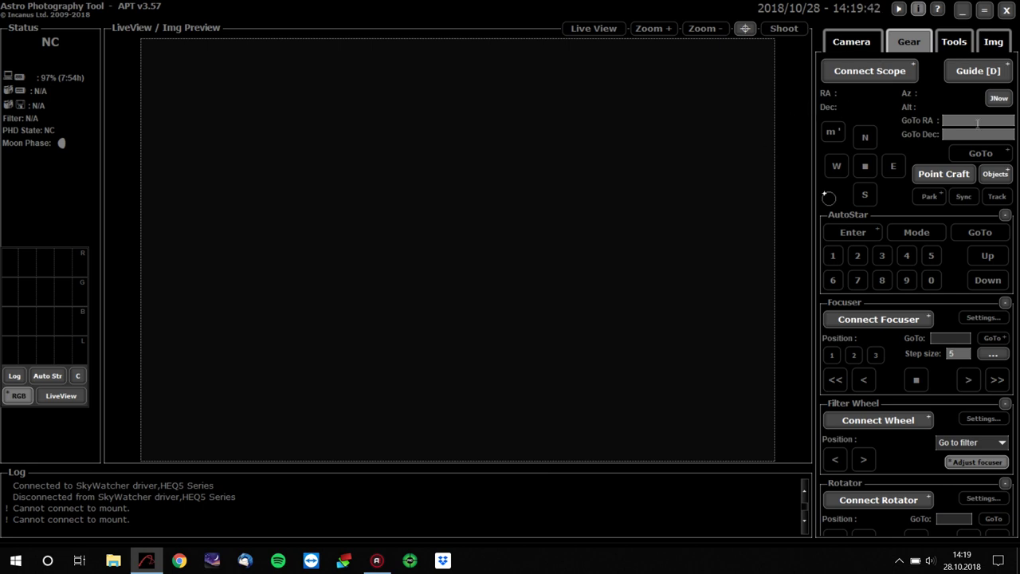
pyautogui.click(1005, 216)
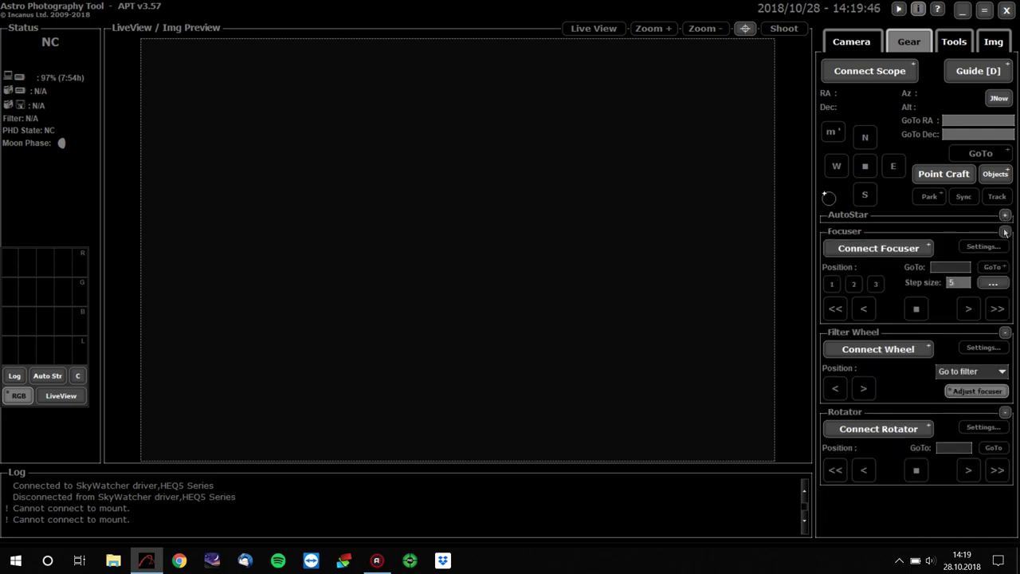
pyautogui.click(1006, 232)
pyautogui.click(1006, 249)
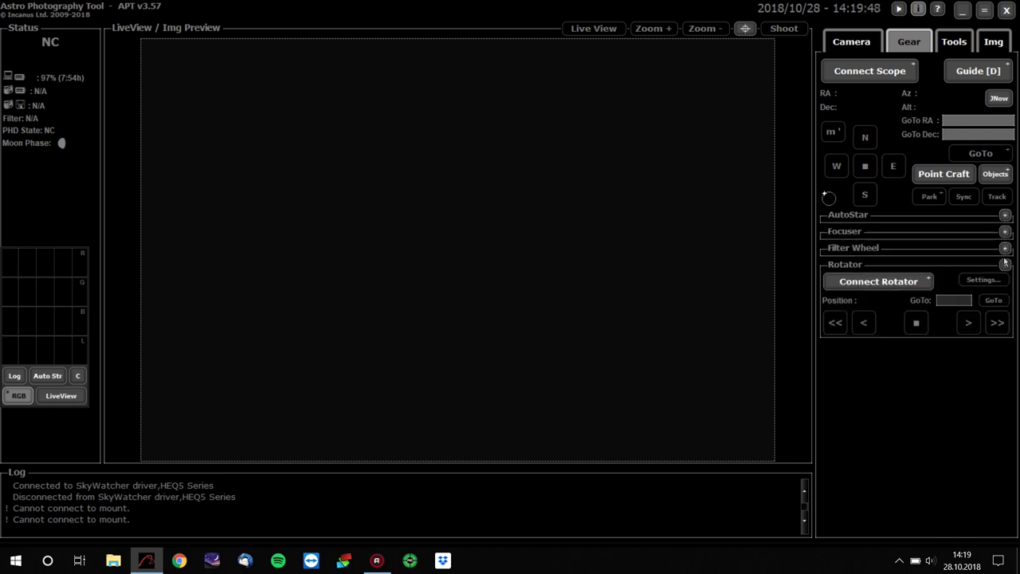
pyautogui.click(1006, 266)
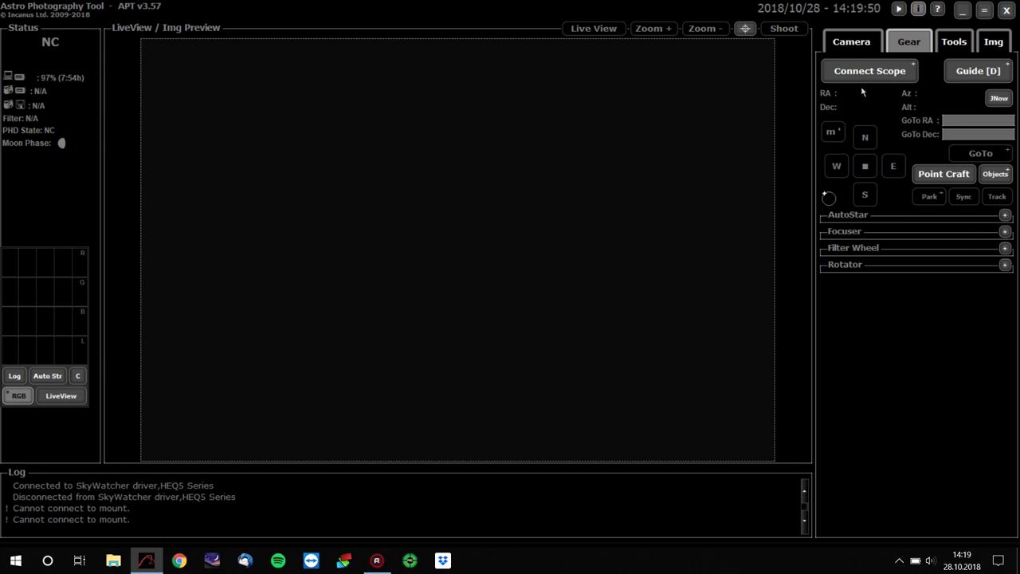
# Step: Open Point Craft and set its automatic solving option to "Always use ASPS (Blind)"
pyautogui.moveTo(944, 183)
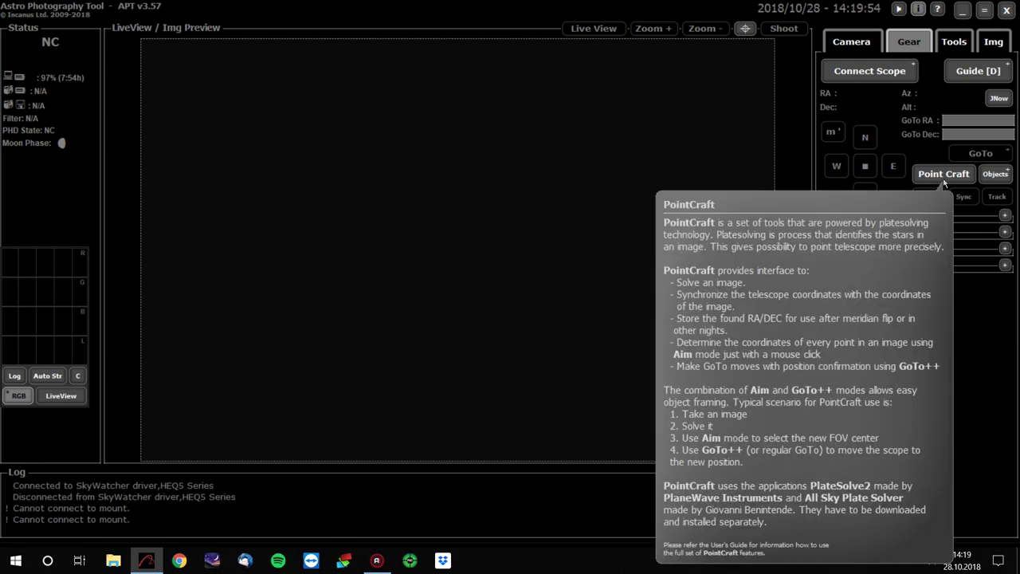
pyautogui.click(945, 180)
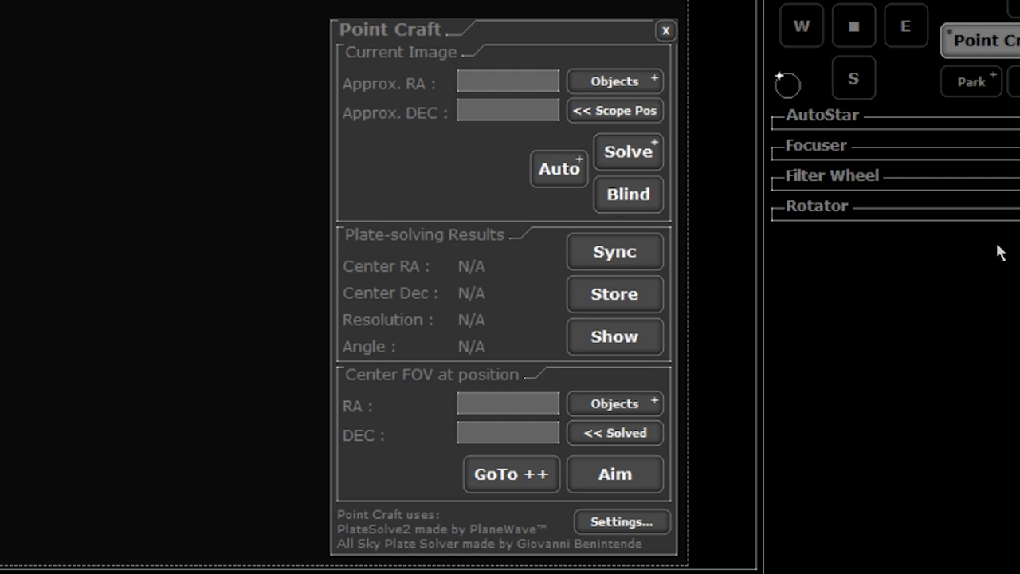
pyautogui.click(651, 523)
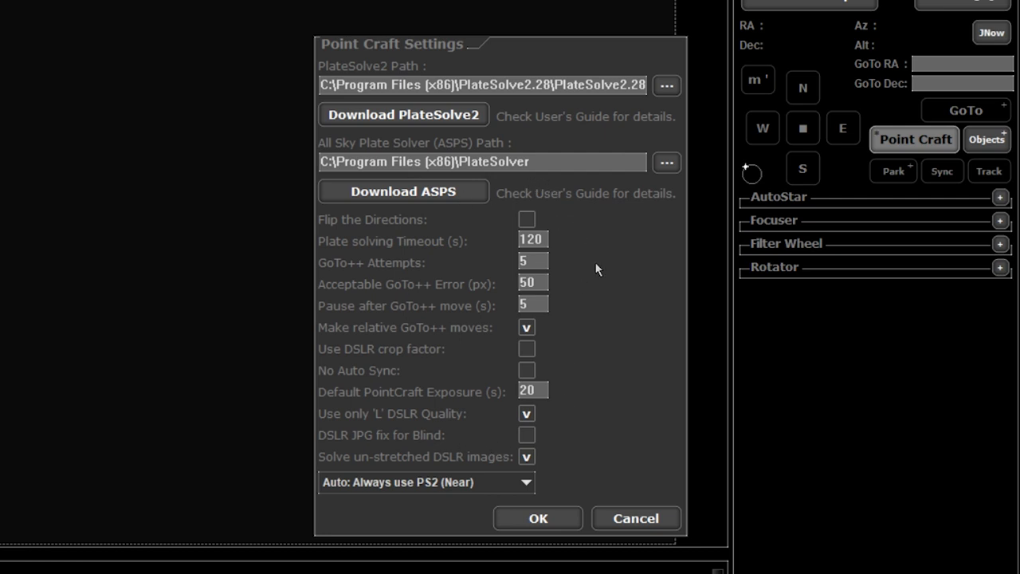
pyautogui.click(497, 483)
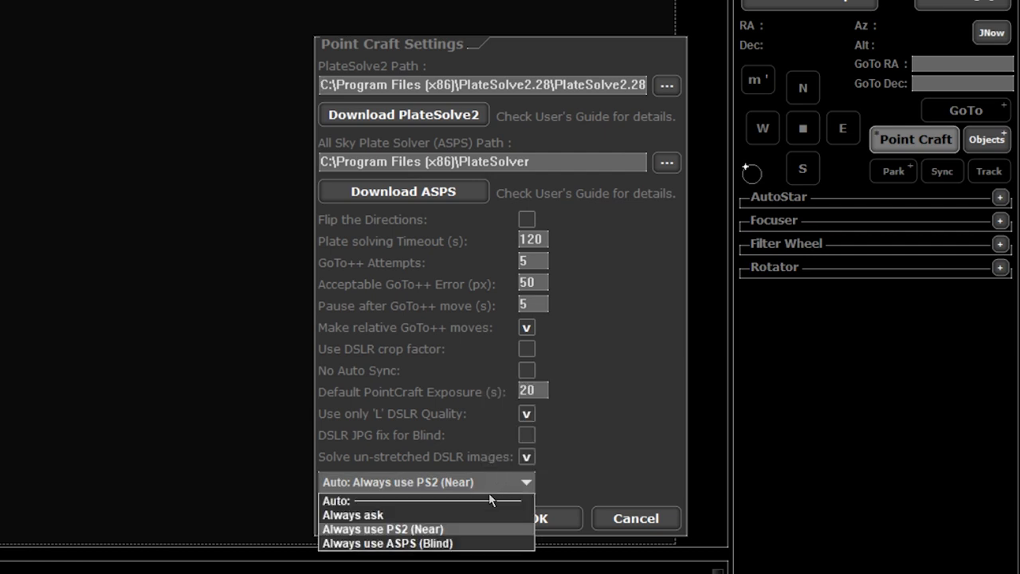
pyautogui.click(452, 543)
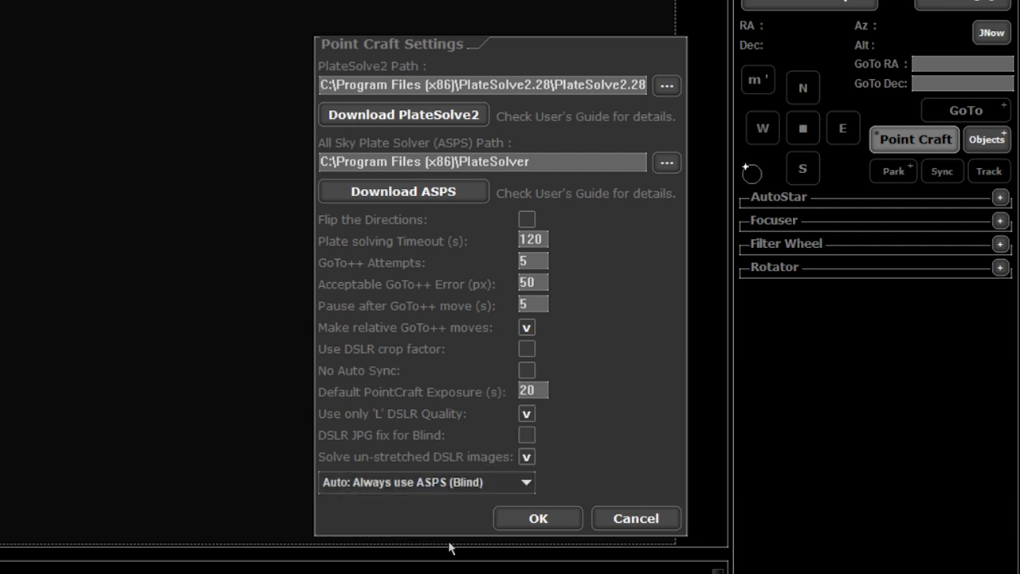
pyautogui.click(514, 519)
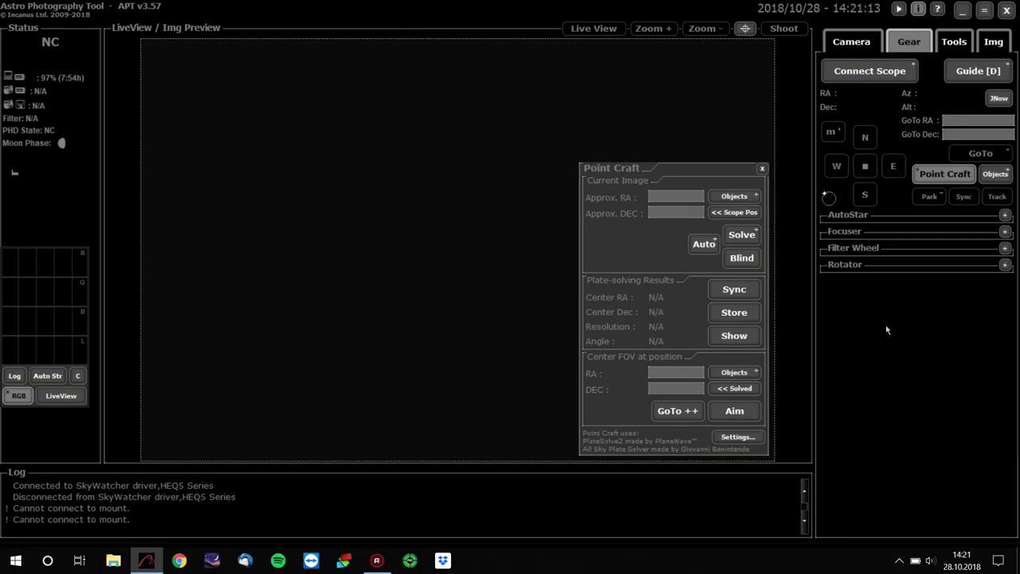
# Step: Set the image browser's path to the Dropbox folder and open its AstroFraming subfolder
pyautogui.click(995, 41)
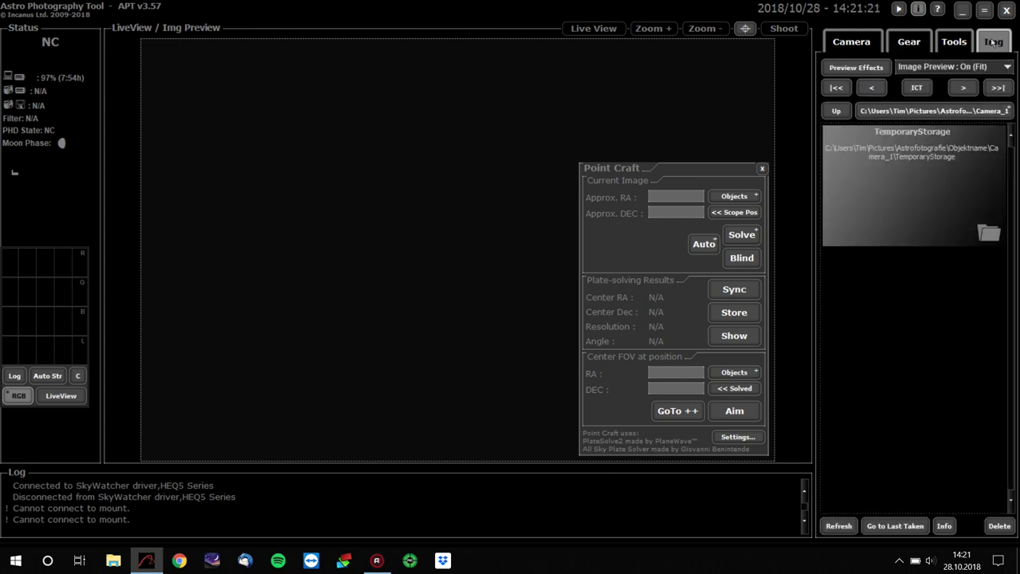
pyautogui.click(949, 110)
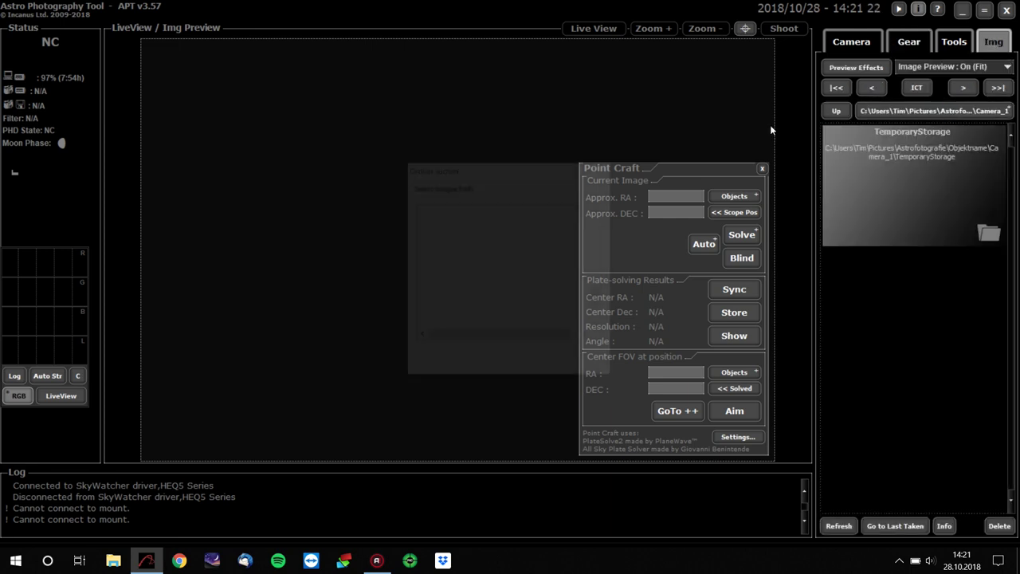
pyautogui.click(507, 212)
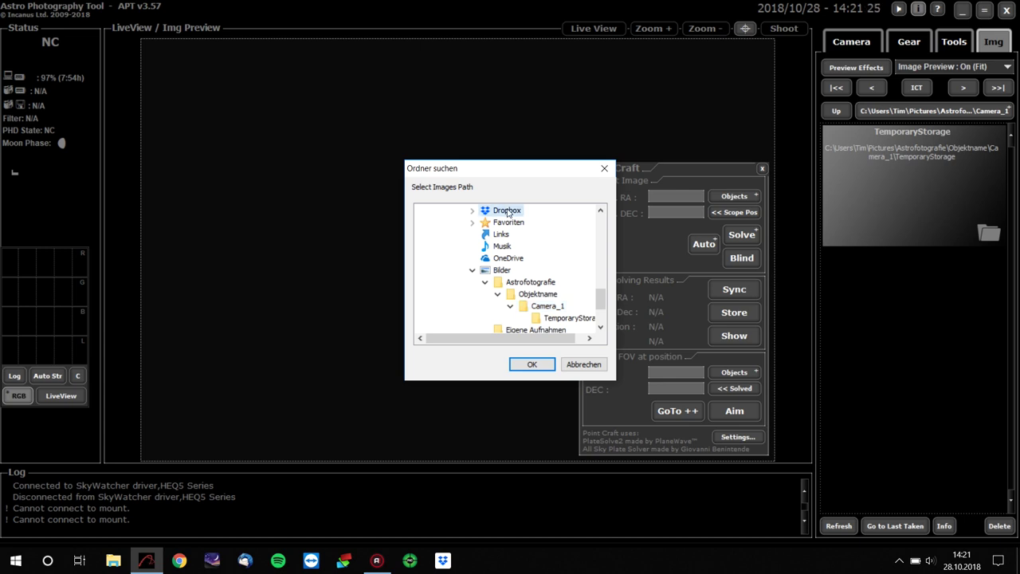
pyautogui.click(519, 363)
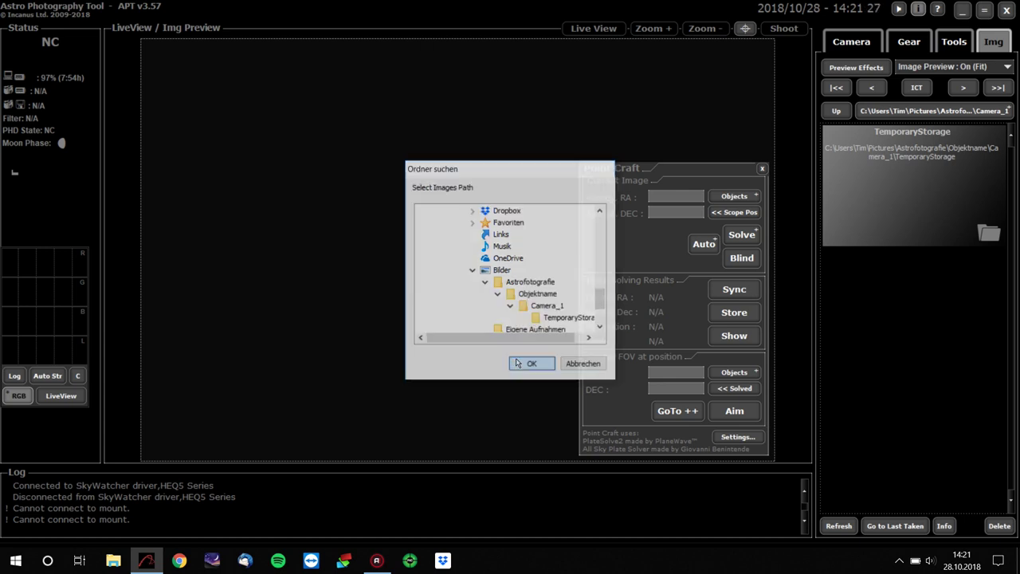
pyautogui.click(892, 394)
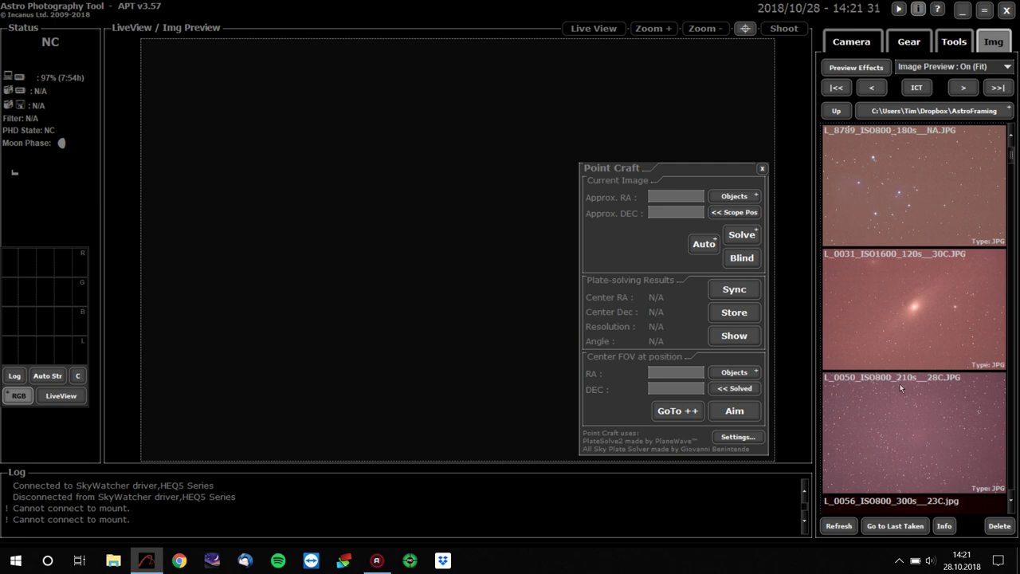
# Step: Load L_0031_ISO1600_120s__30C.JPG into the preview and start a blind plate solve on it in Point Craft
pyautogui.click(914, 310)
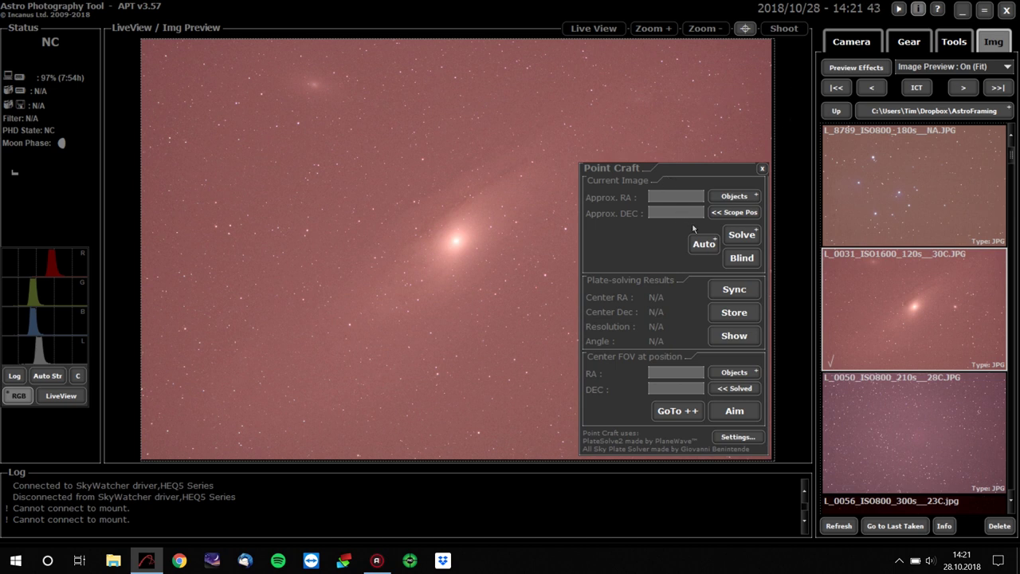
pyautogui.click(735, 258)
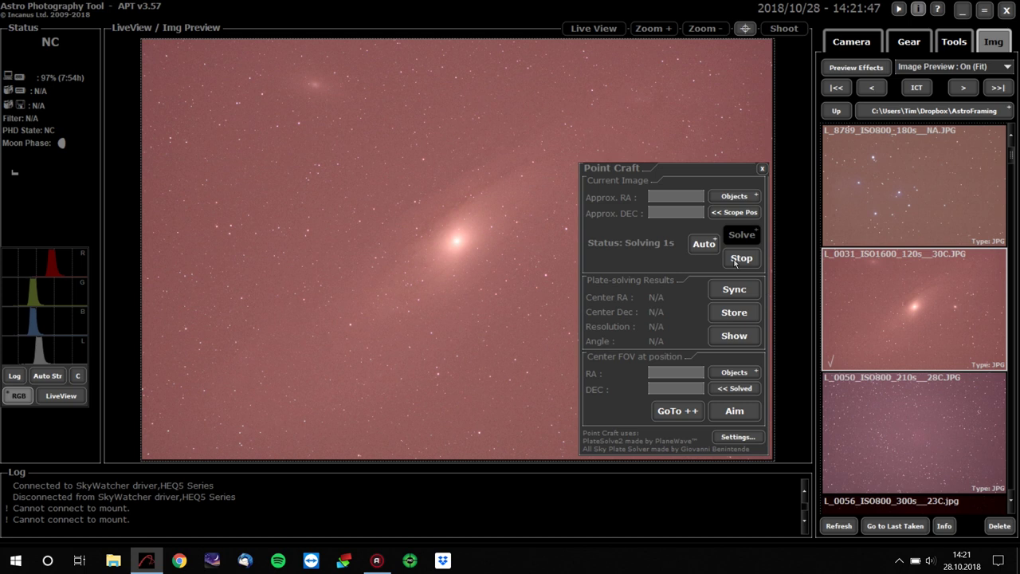